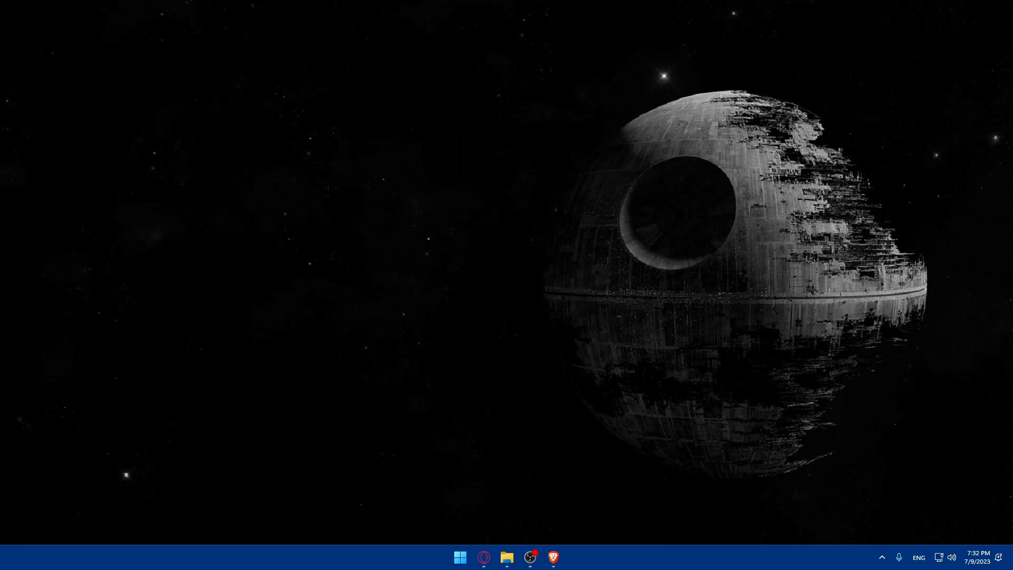
# Open Brave from the taskbar and search Google for 'freshdesk'.
pyautogui.moveTo(553, 557); pyautogui.dragTo(506, 557)
pyautogui.click(507, 557)
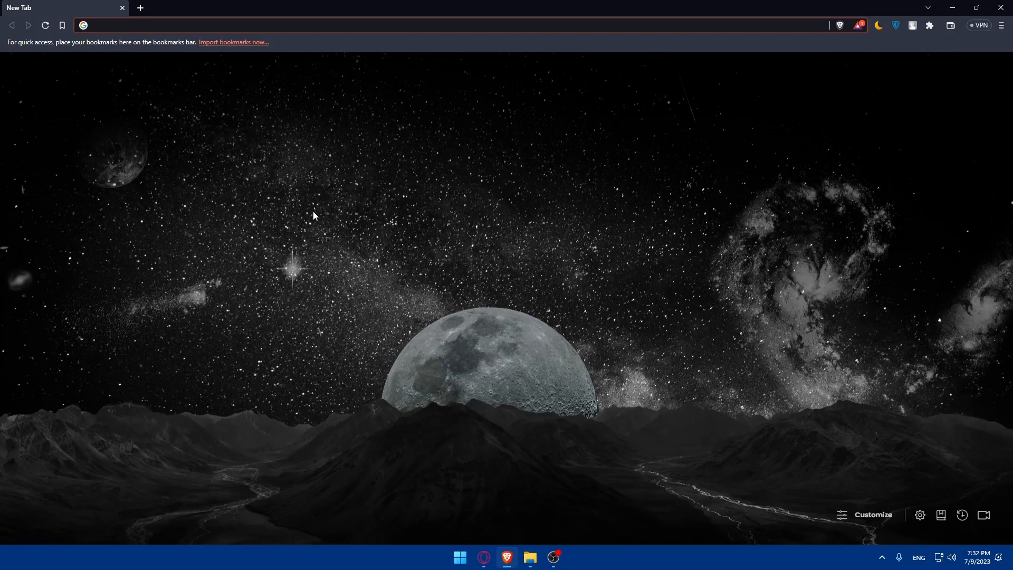
pyautogui.click(170, 24)
pyautogui.write('fresh')
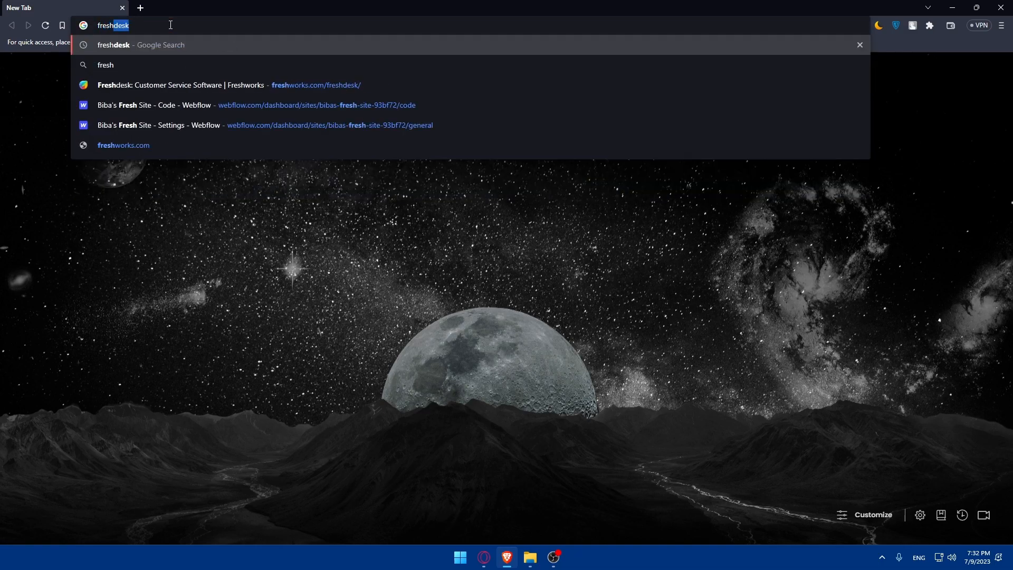
pyautogui.write('desk')
pyautogui.press('Return')
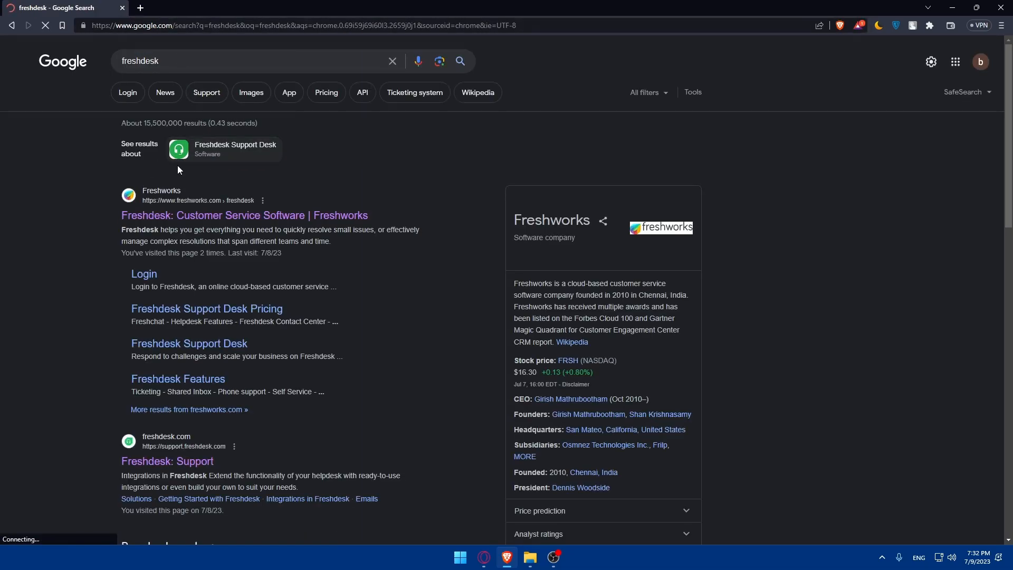
# Open the Freshworks Freshdesk result and go to its 'Sign up for free' trial page.
pyautogui.click(182, 215)
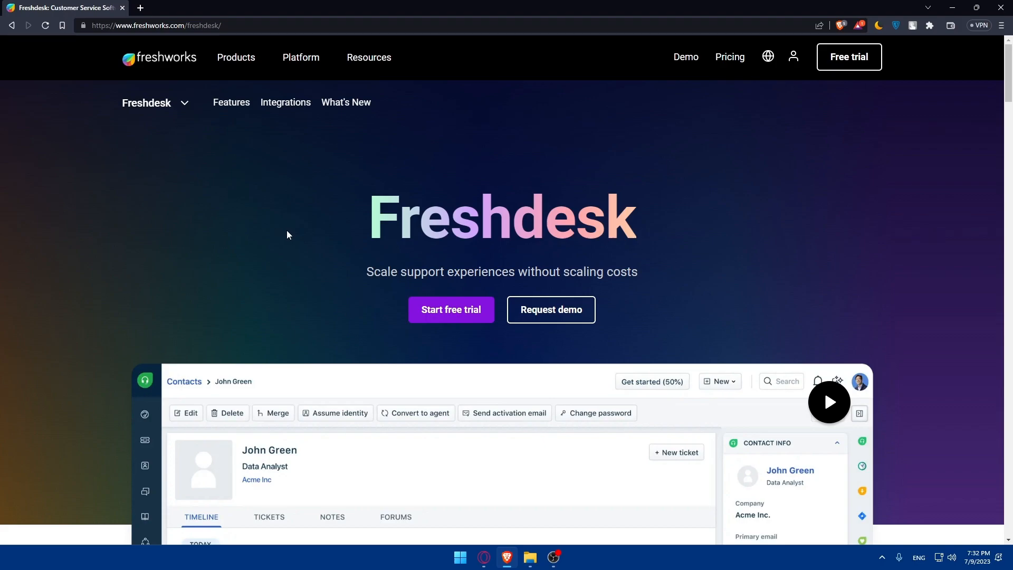
pyautogui.click(793, 57)
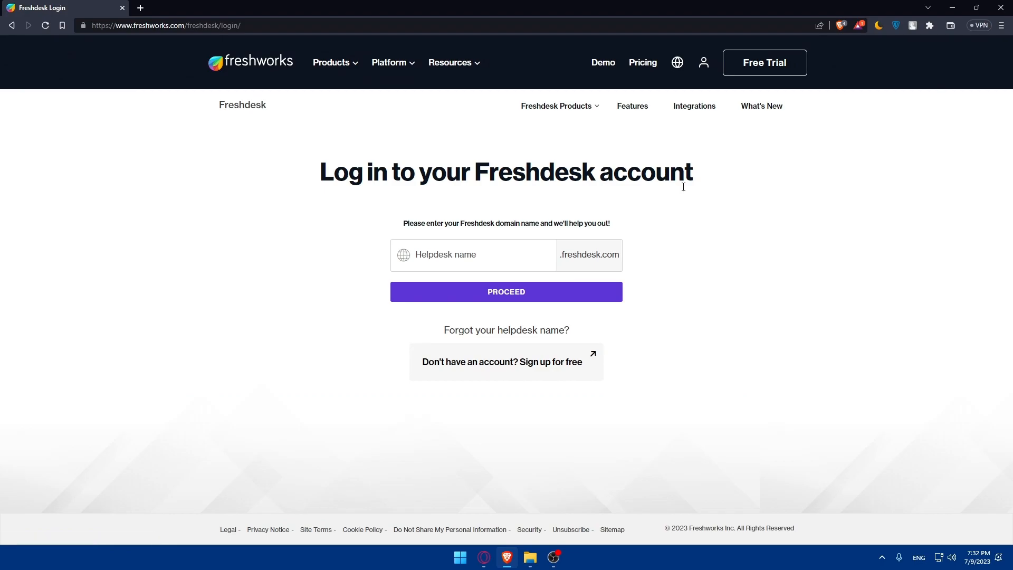
pyautogui.hotkey('alt', 'Left')
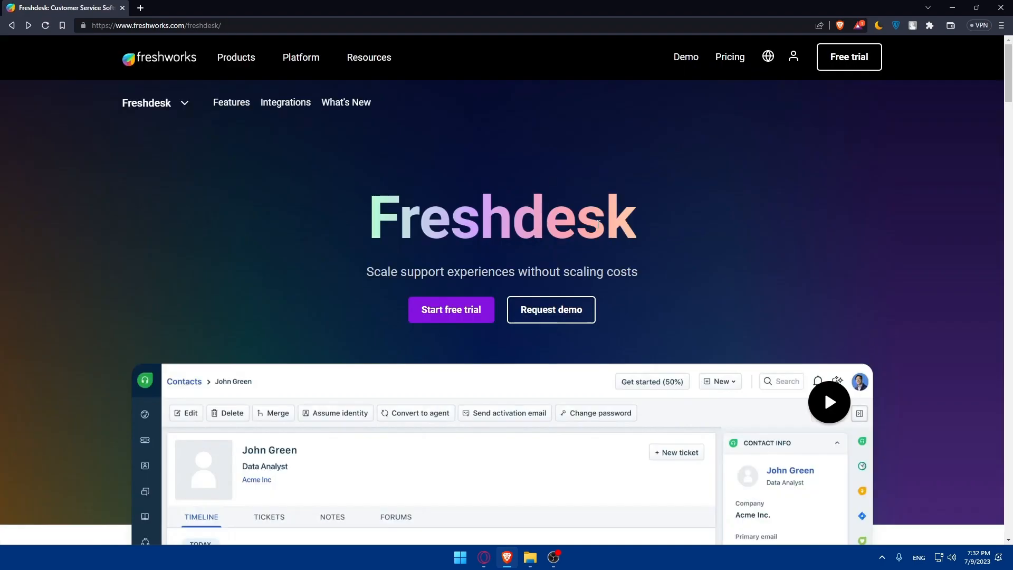
pyautogui.hotkey('alt', 'Right')
pyautogui.click(520, 365)
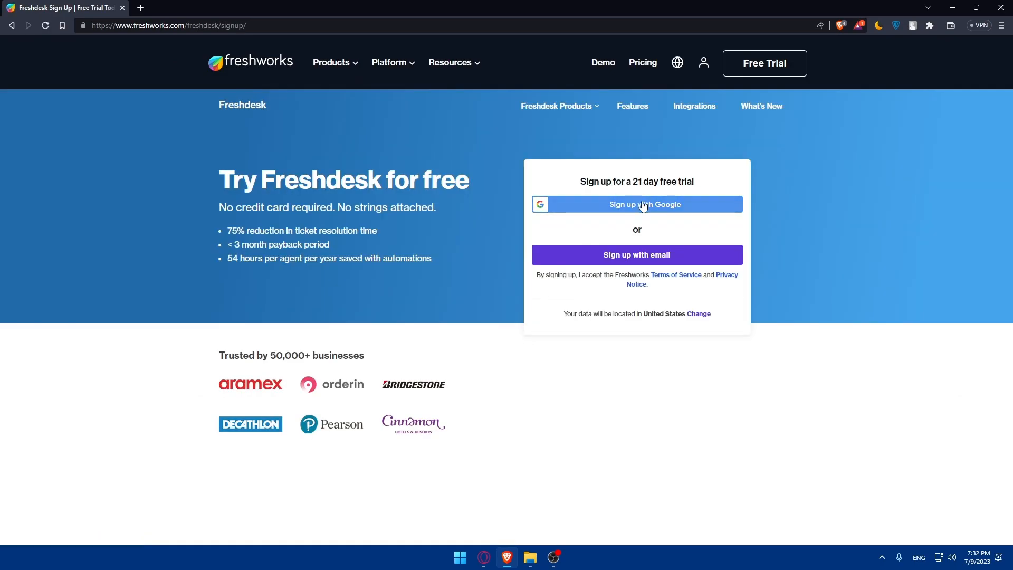
# Start the Freshdesk trial signup using a Google account.
pyautogui.click(636, 210)
pyautogui.click(460, 243)
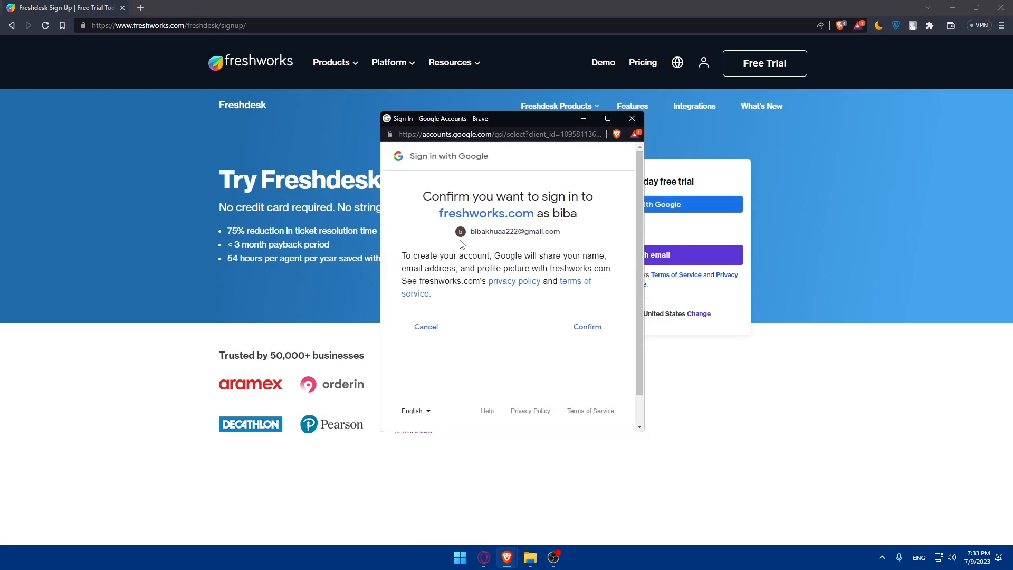
pyautogui.click(587, 327)
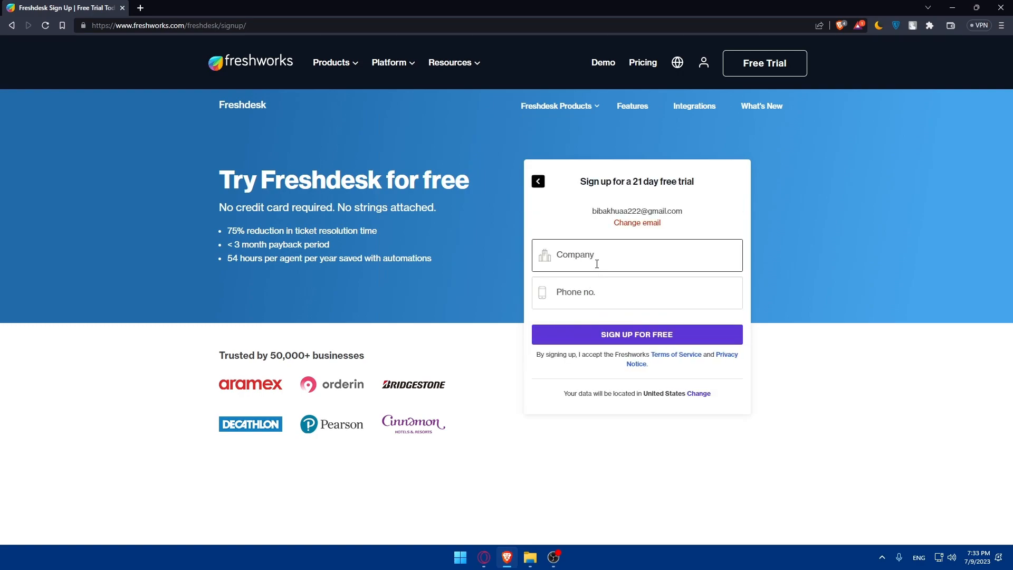
# Fill in company ghdh and the phone number with a + prefix, then submit the signup.
pyautogui.click(596, 263)
pyautogui.write('ghdh')
pyautogui.click(591, 298)
pyautogui.write('fhdfhdfh')
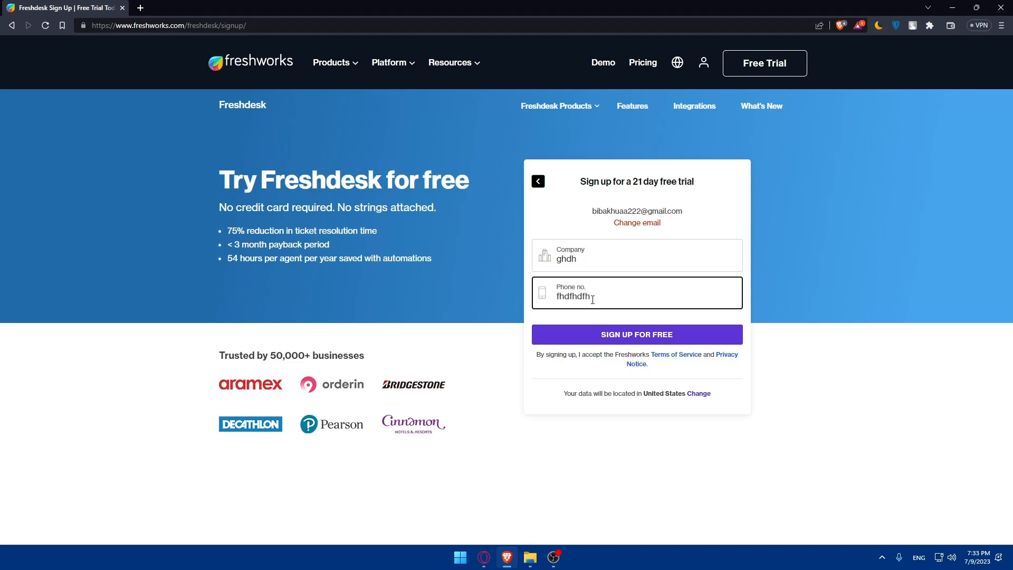
pyautogui.press('BackSpace')
pyautogui.press('BackSpace')
pyautogui.press('BackSpace')
pyautogui.press('BackSpace')
pyautogui.press('BackSpace')
pyautogui.press('BackSpace')
pyautogui.press('BackSpace')
pyautogui.write('1981321')
pyautogui.press('Home')
pyautogui.write('+')
pyautogui.click(596, 333)
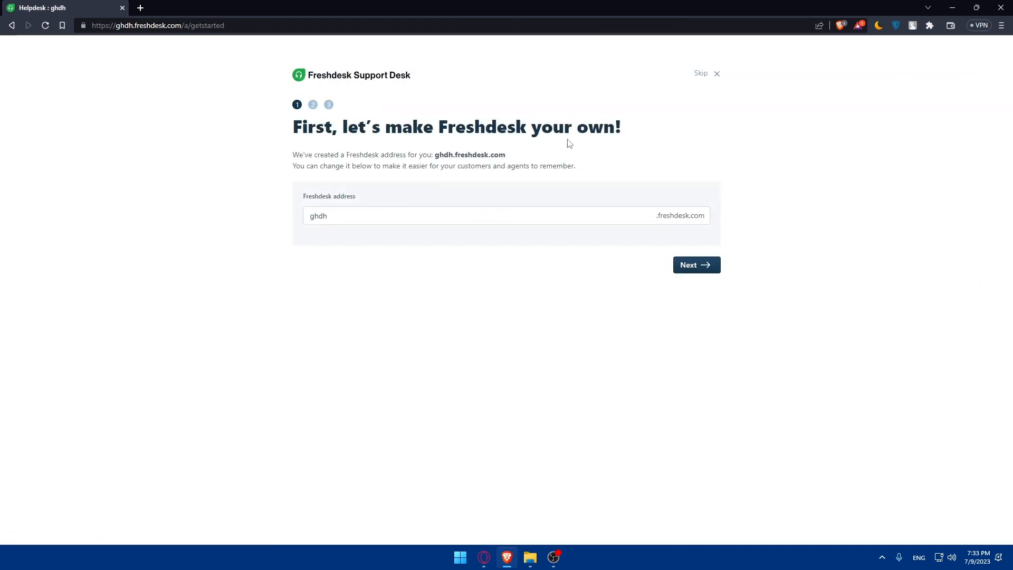
# Replace the helpdesk address ghdh with test038.freshdesk.com and continue to step 2.
pyautogui.click(328, 213)
pyautogui.doubleClick(328, 213)
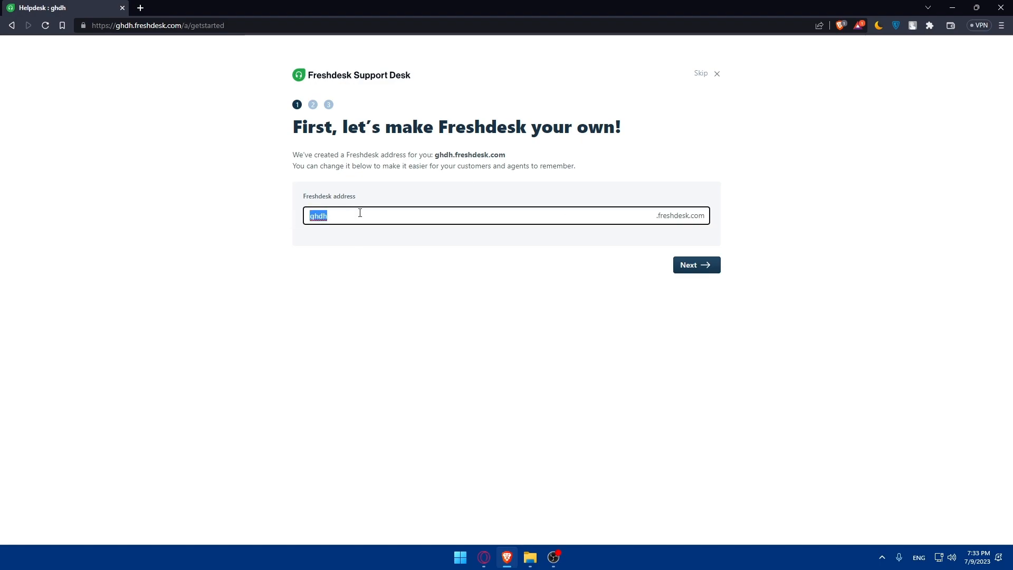
pyautogui.write('test038')
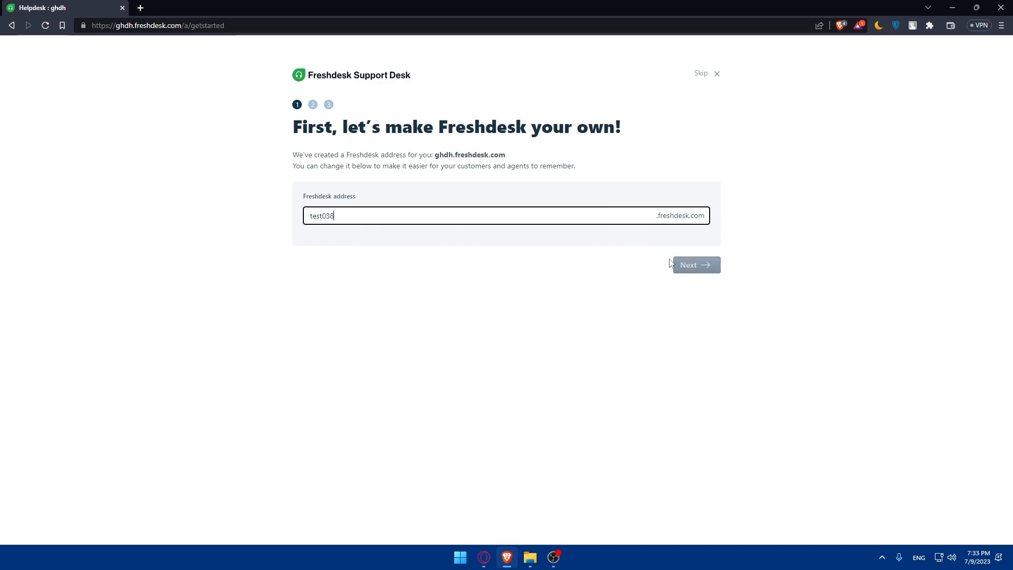
pyautogui.click(687, 264)
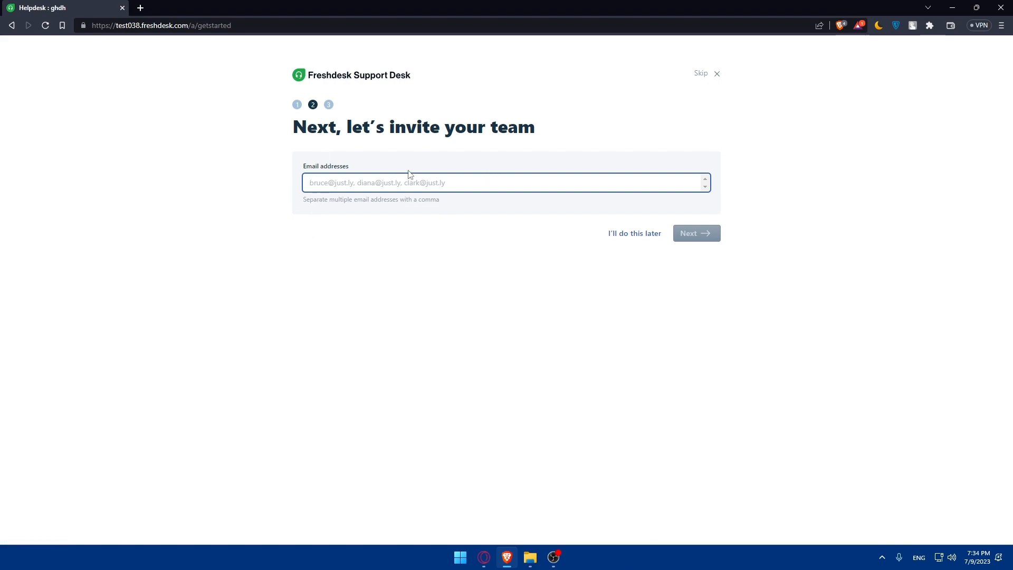
# Postpone inviting teammates and skip connecting a support email.
pyautogui.moveTo(303, 200); pyautogui.dragTo(526, 216)
pyautogui.click(638, 234)
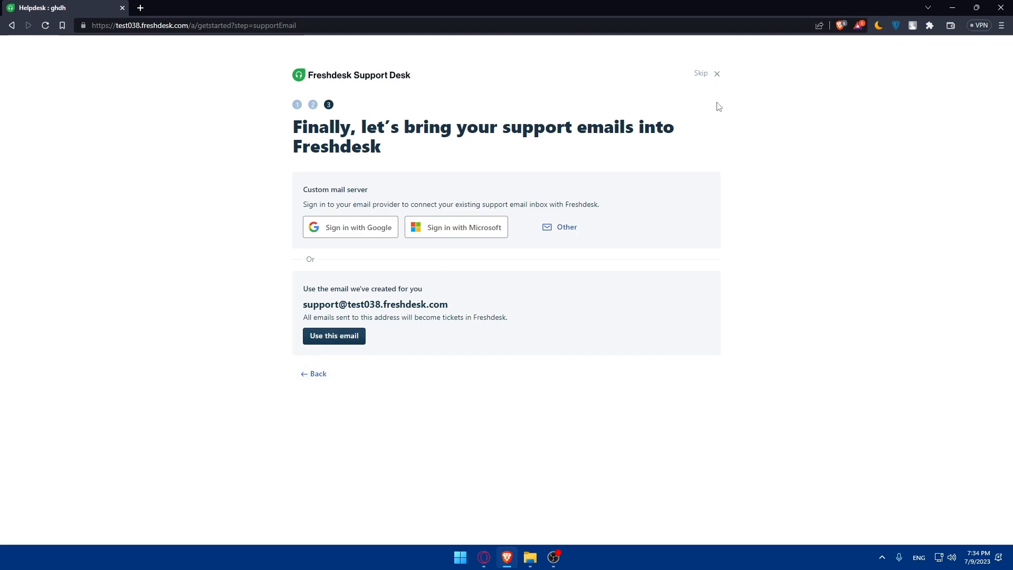
pyautogui.click(702, 76)
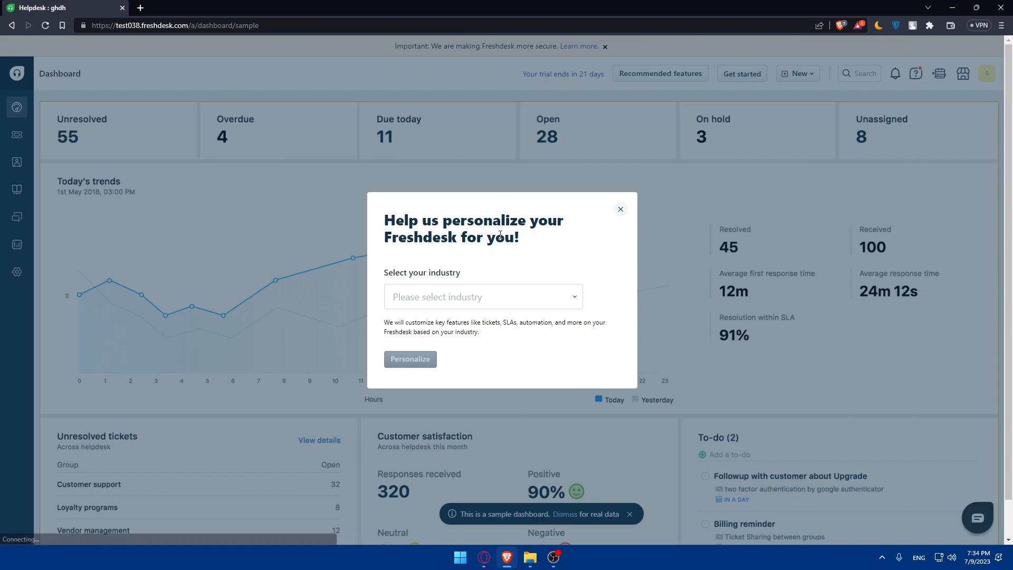
# Choose Others from the industry list and apply the personalization.
pyautogui.click(451, 295)
pyautogui.scroll(-3, 434, 371)
pyautogui.scroll(3, 434, 358)
pyautogui.scroll(-3, 437, 353)
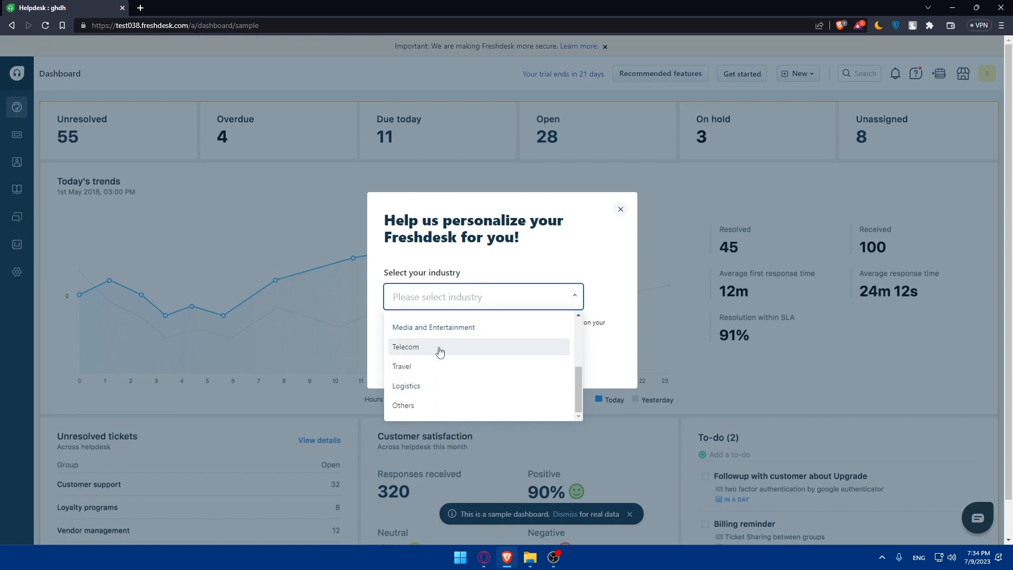
pyautogui.scroll(3, 453, 361)
pyautogui.scroll(-3, 457, 369)
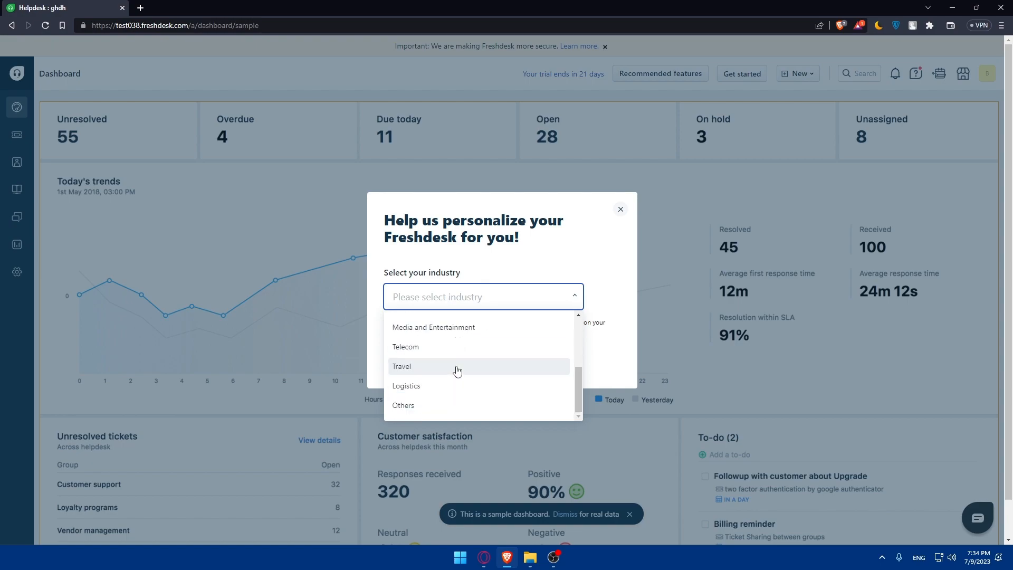
pyautogui.click(452, 405)
pyautogui.click(402, 362)
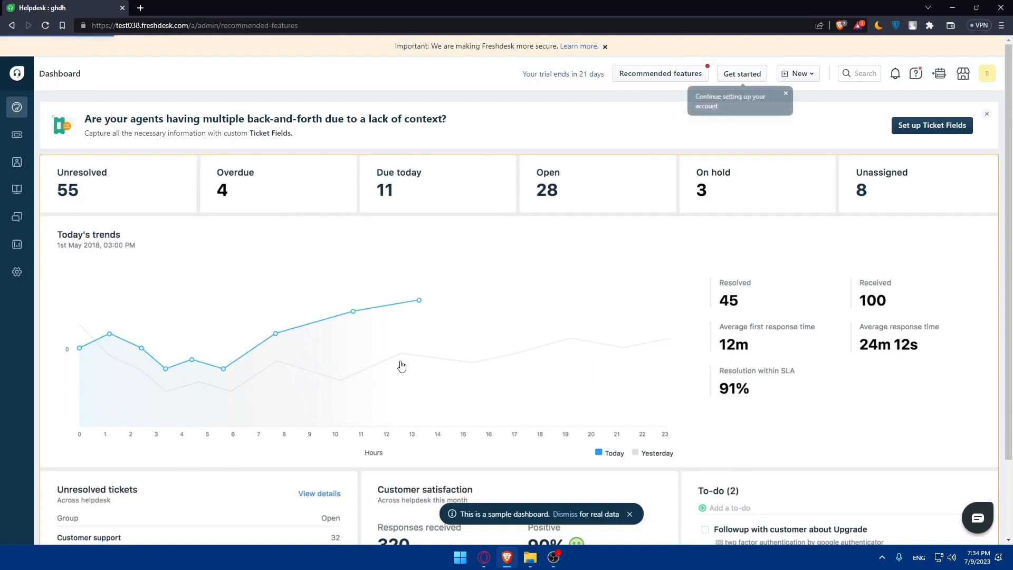
# Dismiss the setup reminder, look over plans and billing, then open the sample dashboard.
pyautogui.click(785, 95)
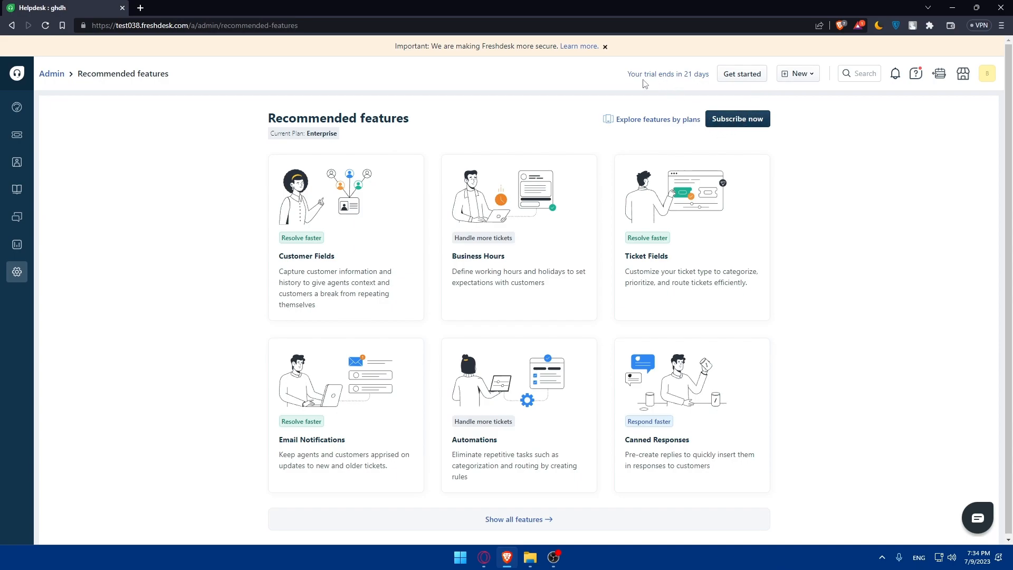
pyautogui.click(662, 77)
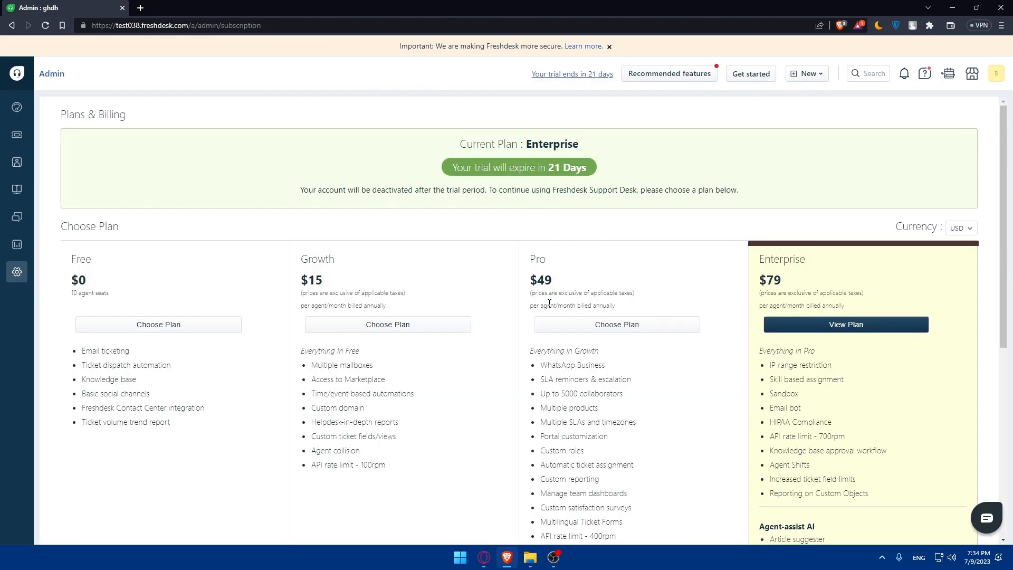
pyautogui.scroll(-5, 421, 311)
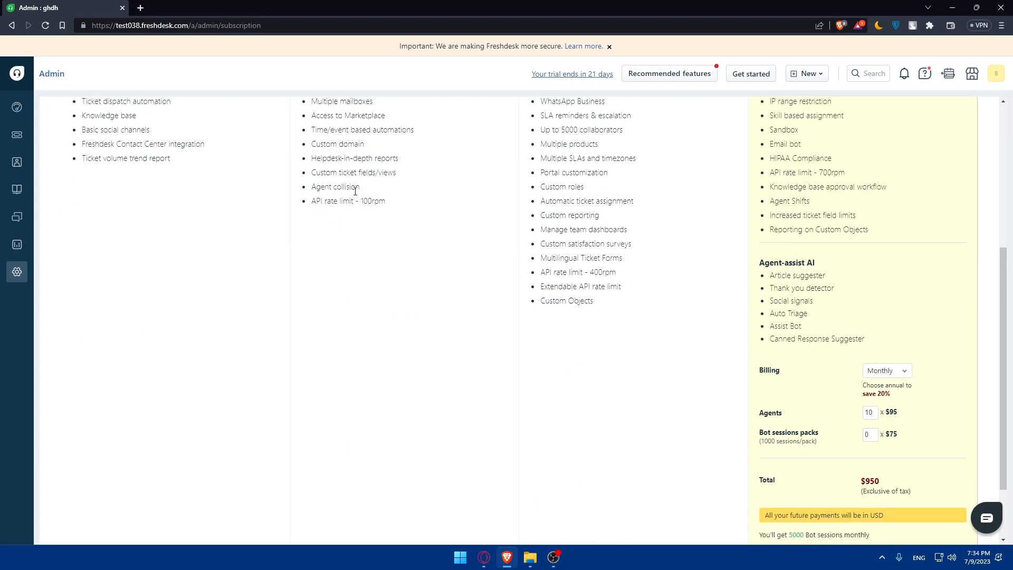
pyautogui.scroll(10, 884, 378)
pyautogui.click(668, 74)
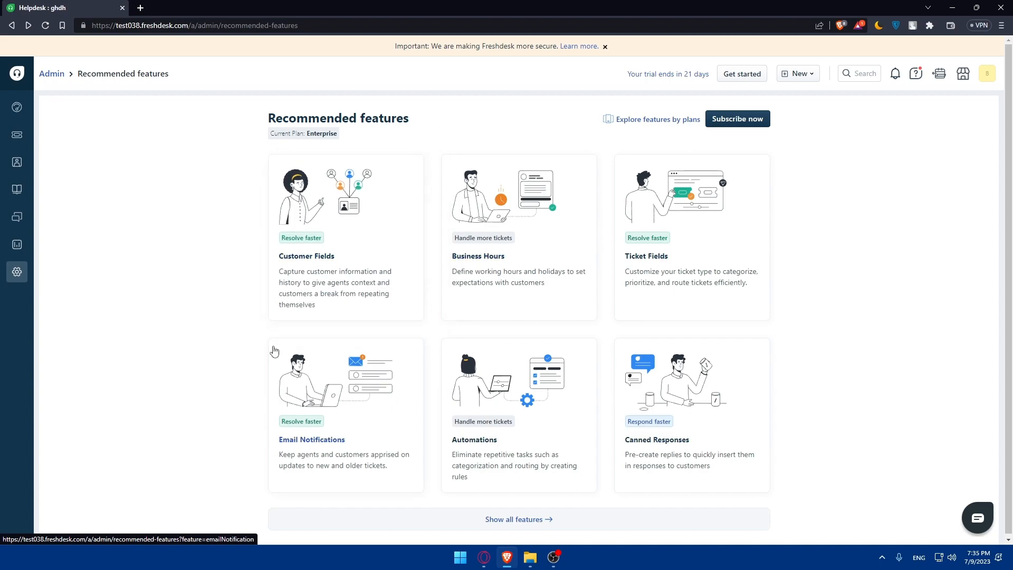
pyautogui.click(17, 107)
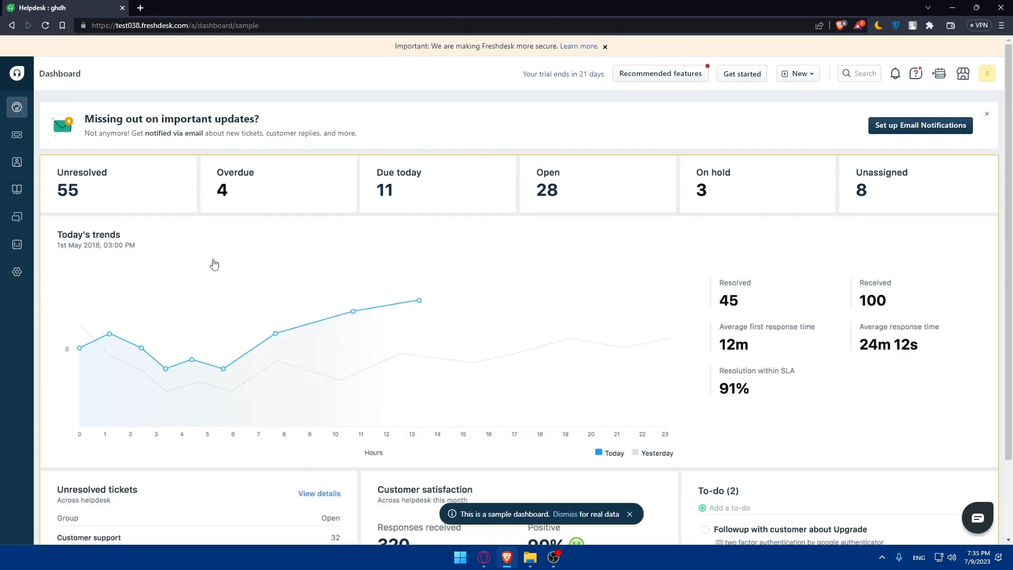
pyautogui.click(25, 273)
pyautogui.write('--')
pyautogui.doubleClick(283, 114)
pyautogui.press('BackSpace')
pyautogui.click(15, 108)
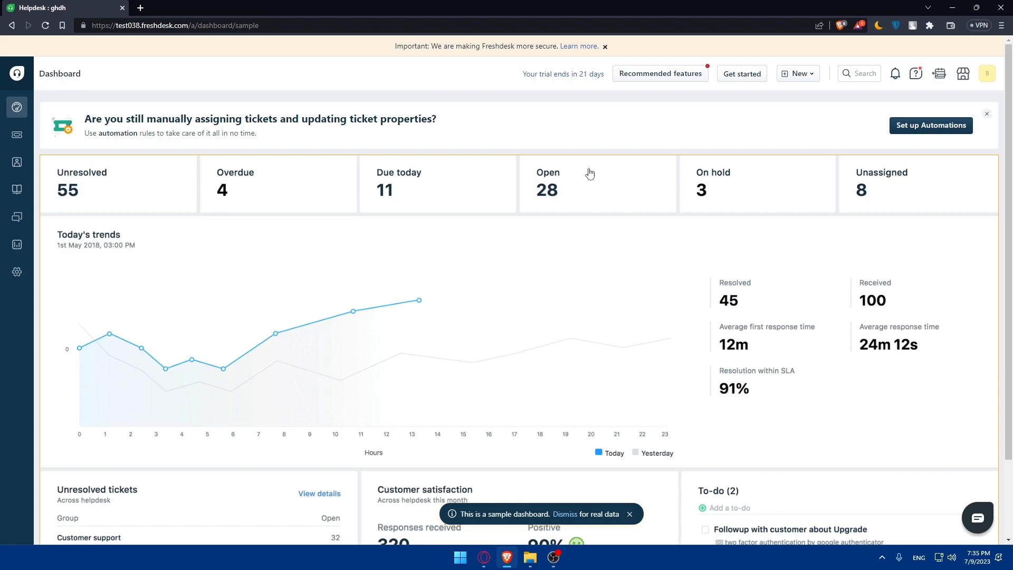
pyautogui.scroll(-2, 684, 201)
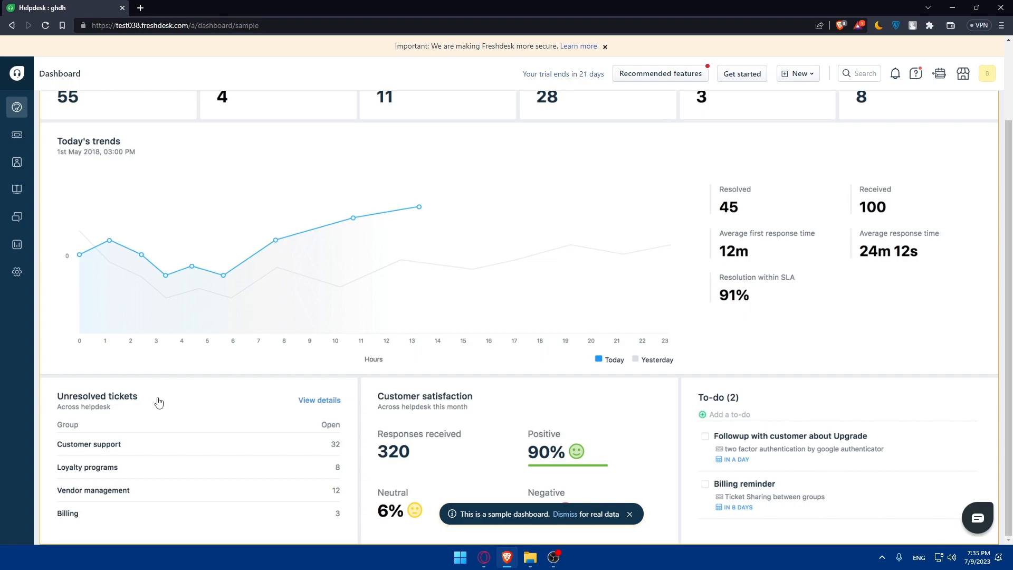
pyautogui.scroll(2, 333, 382)
pyautogui.scroll(-2, 224, 402)
pyautogui.scroll(2, 216, 451)
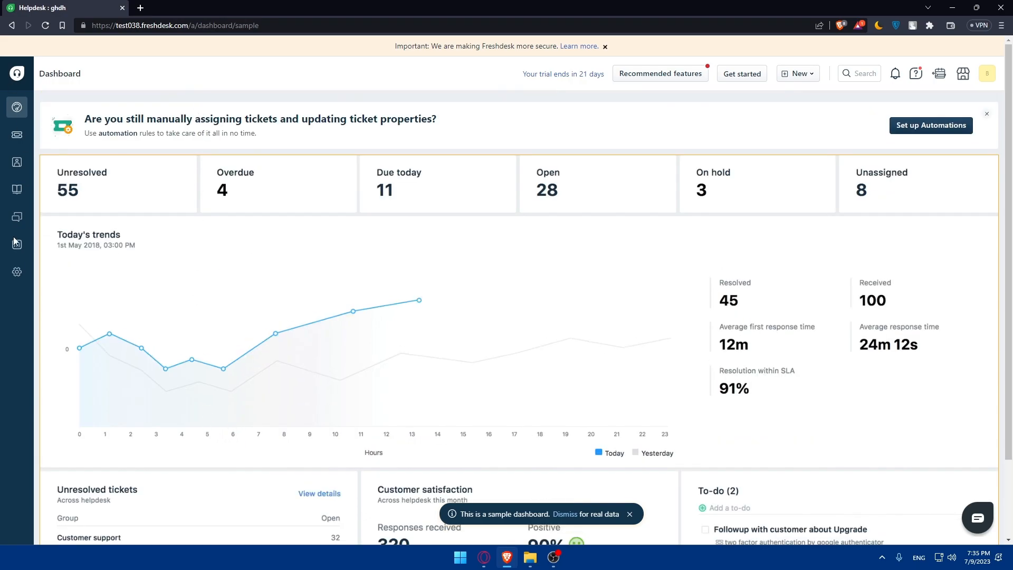
# Open All tickets and select tickets #3 Received a broken TV and #2 Payment failed.
pyautogui.click(19, 135)
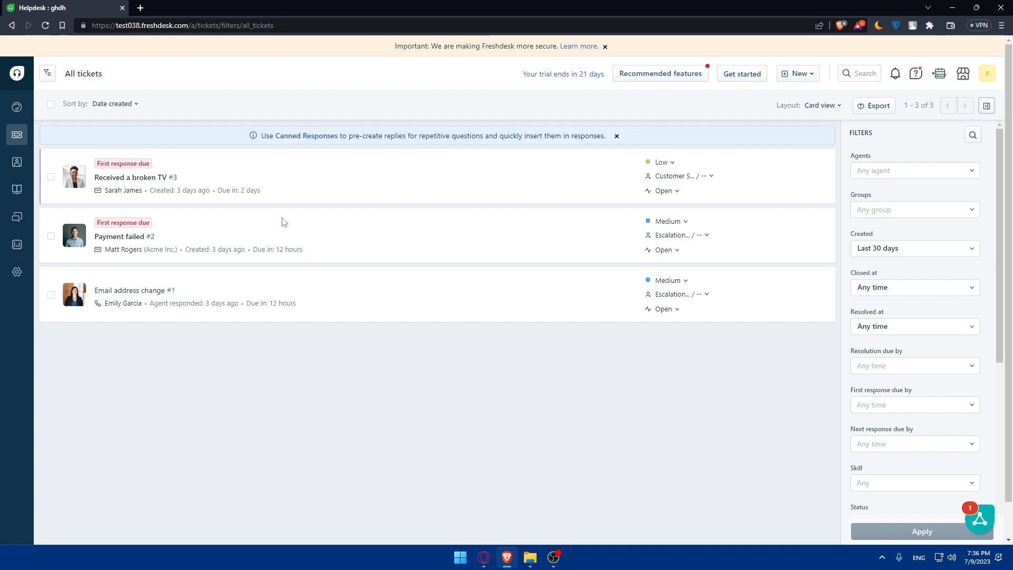
pyautogui.click(51, 177)
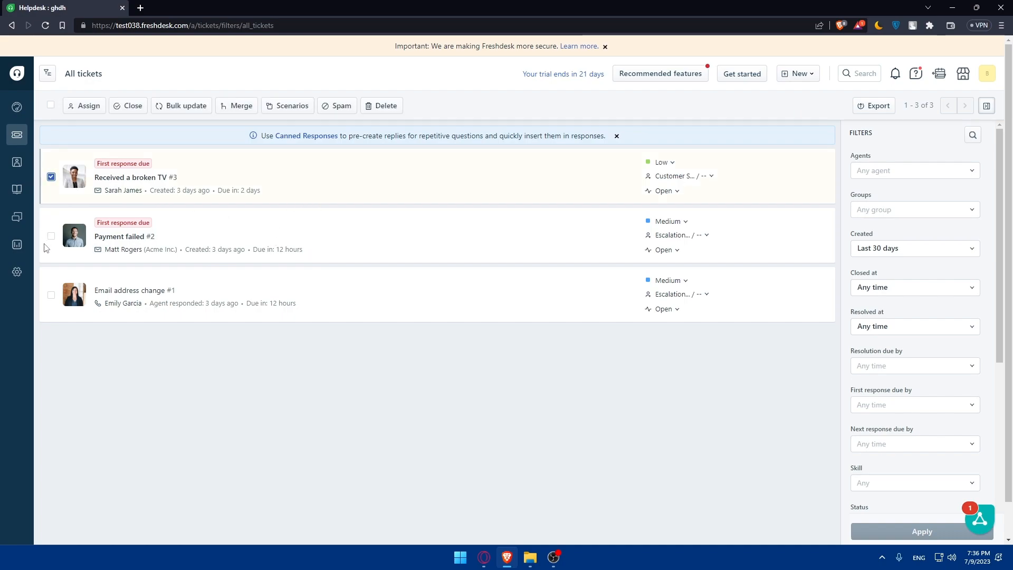
pyautogui.click(50, 235)
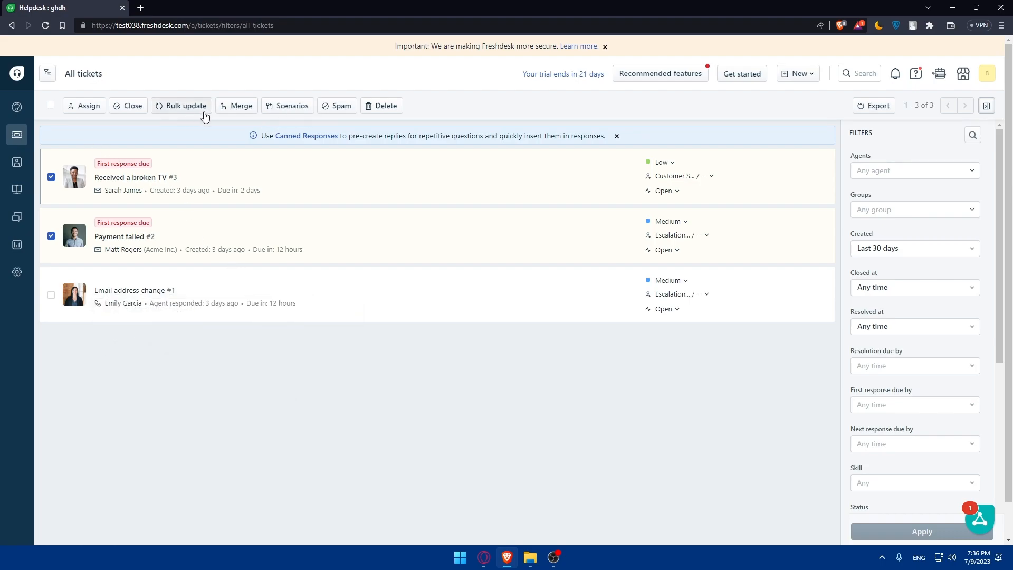
# Start merging the two tickets, switching the primary between Payment failed and Received a broken TV.
pyautogui.click(241, 107)
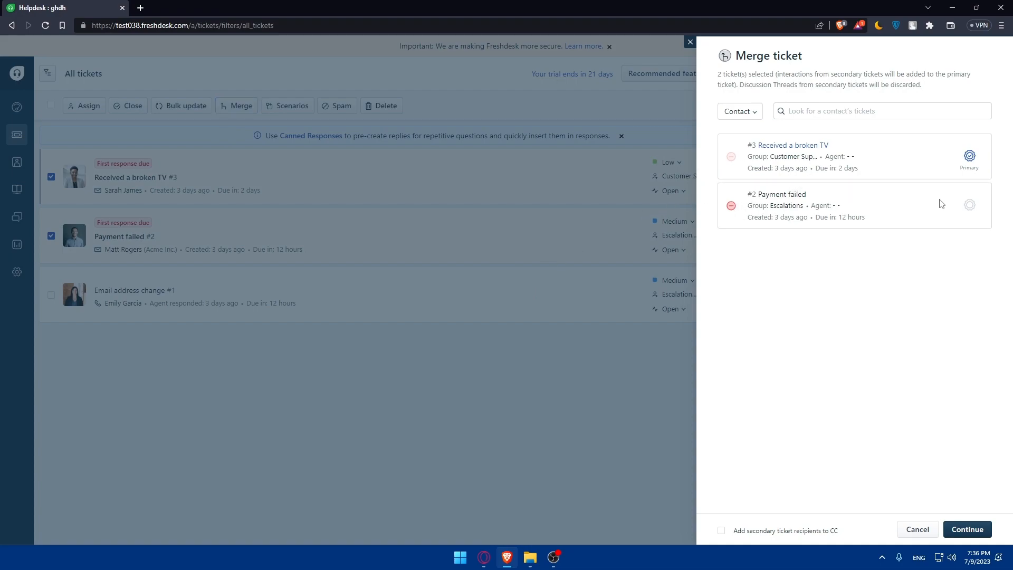
pyautogui.click(969, 205)
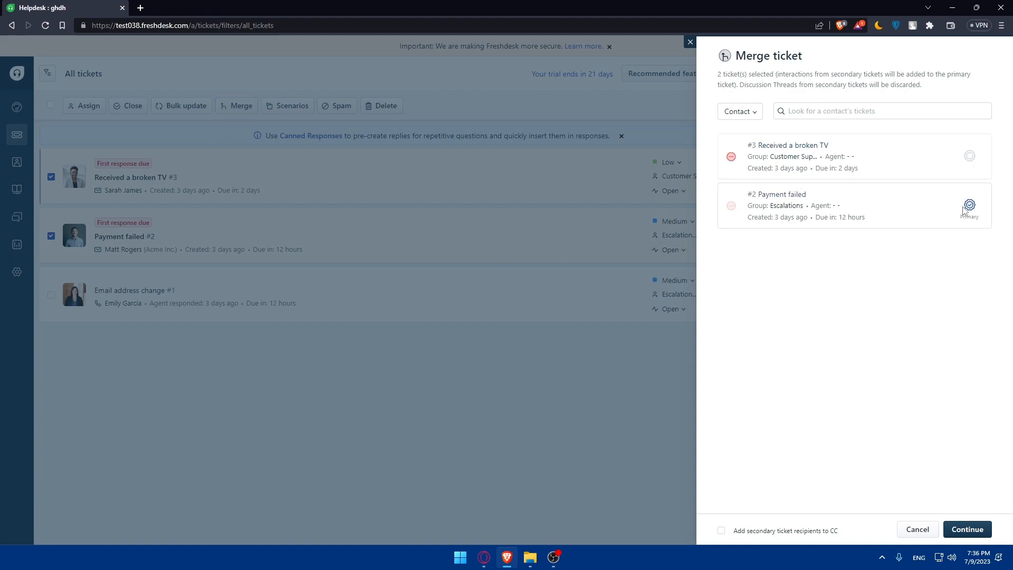
pyautogui.click(968, 155)
pyautogui.click(969, 204)
pyautogui.click(968, 155)
pyautogui.click(968, 204)
pyautogui.click(969, 155)
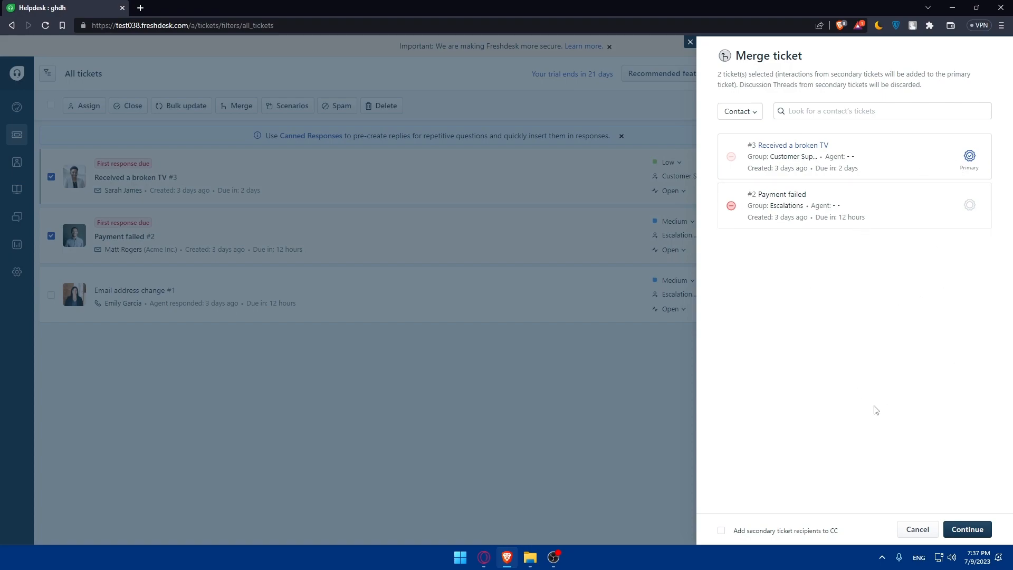
pyautogui.click(969, 206)
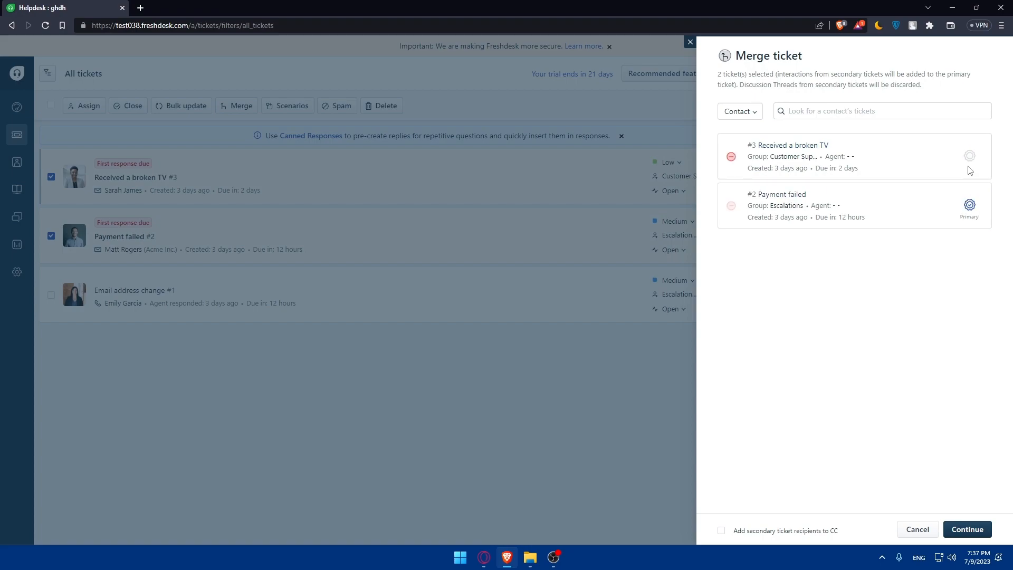
pyautogui.click(969, 155)
pyautogui.click(969, 205)
pyautogui.click(969, 155)
pyautogui.click(968, 205)
# Set Received a broken TV as primary, add secondary recipients to CC, and continue to review.
pyautogui.click(839, 118)
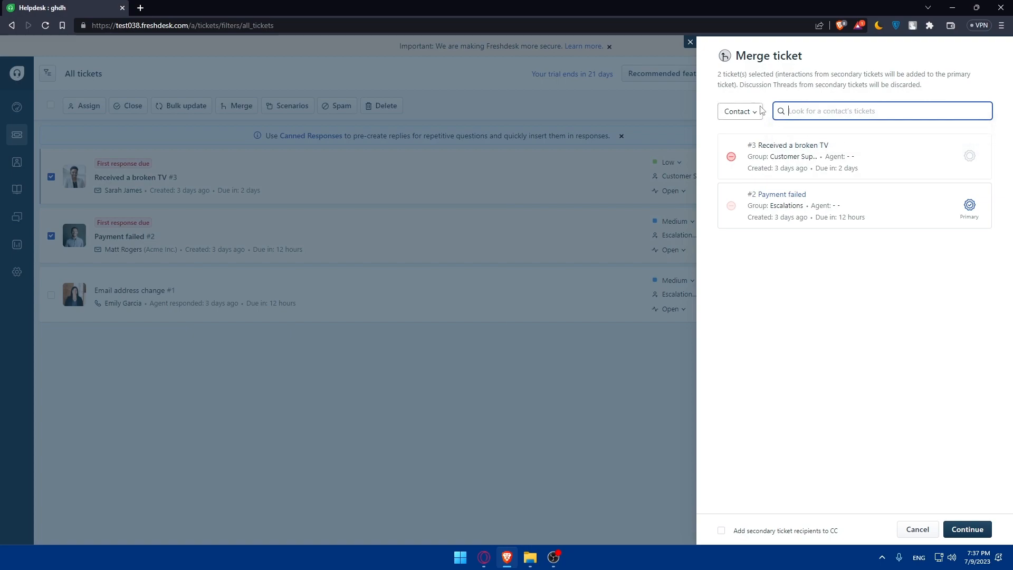
pyautogui.click(740, 112)
pyautogui.click(736, 147)
pyautogui.click(738, 117)
pyautogui.click(740, 167)
pyautogui.click(969, 155)
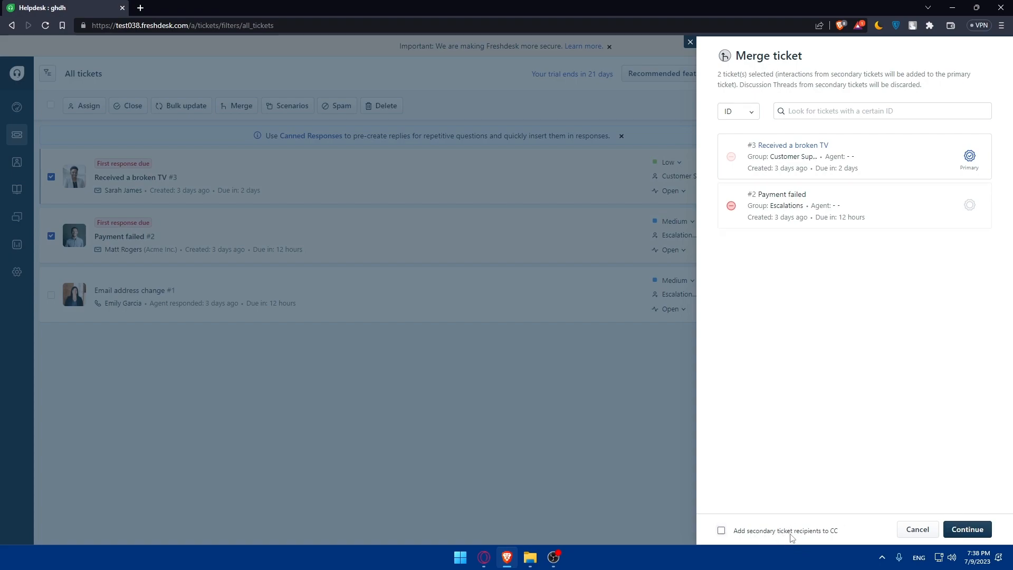
pyautogui.click(720, 531)
pyautogui.click(955, 528)
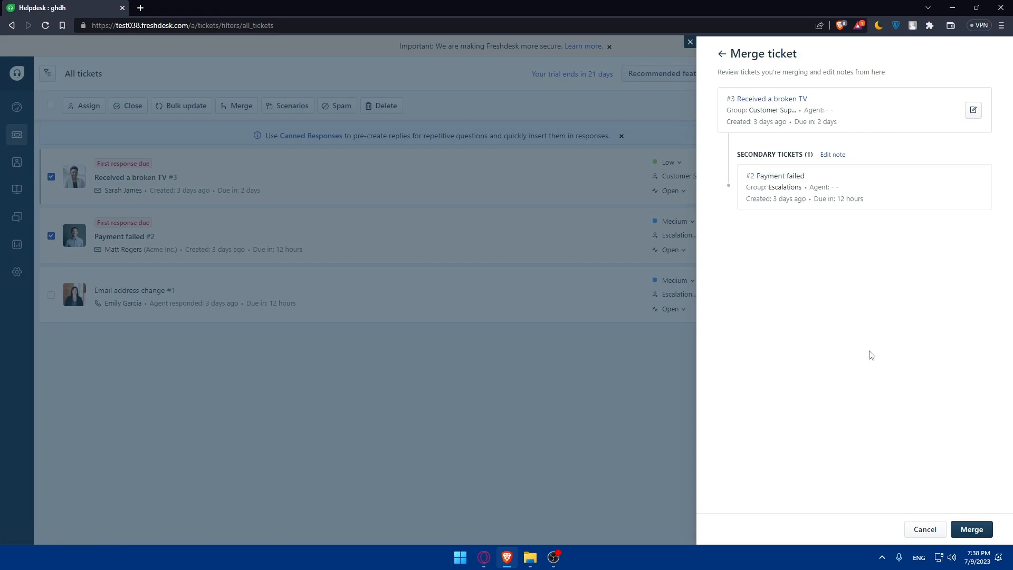
# Save the automatic merge note on ticket #3 and confirm the merge.
pyautogui.click(973, 110)
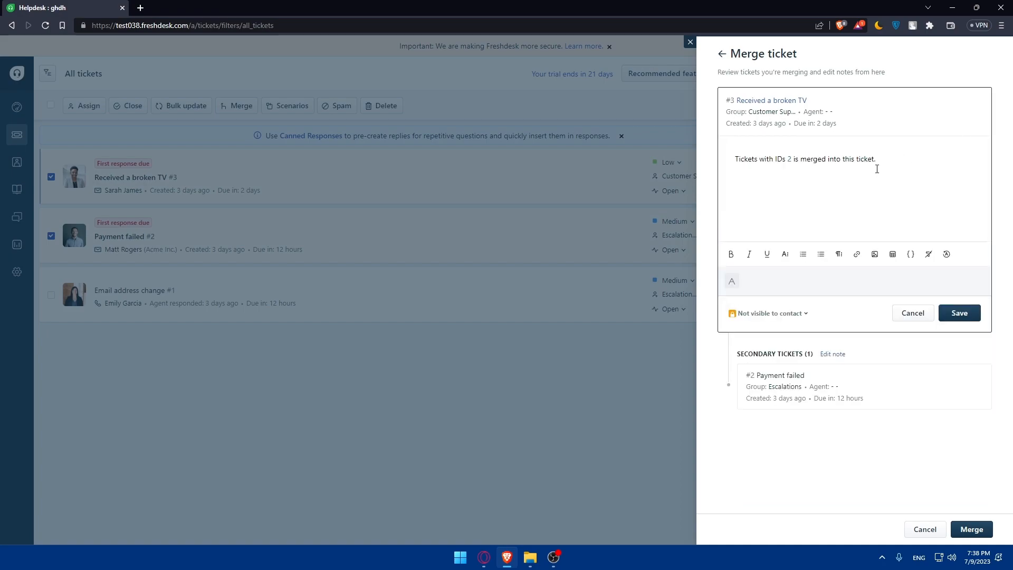
pyautogui.click(960, 317)
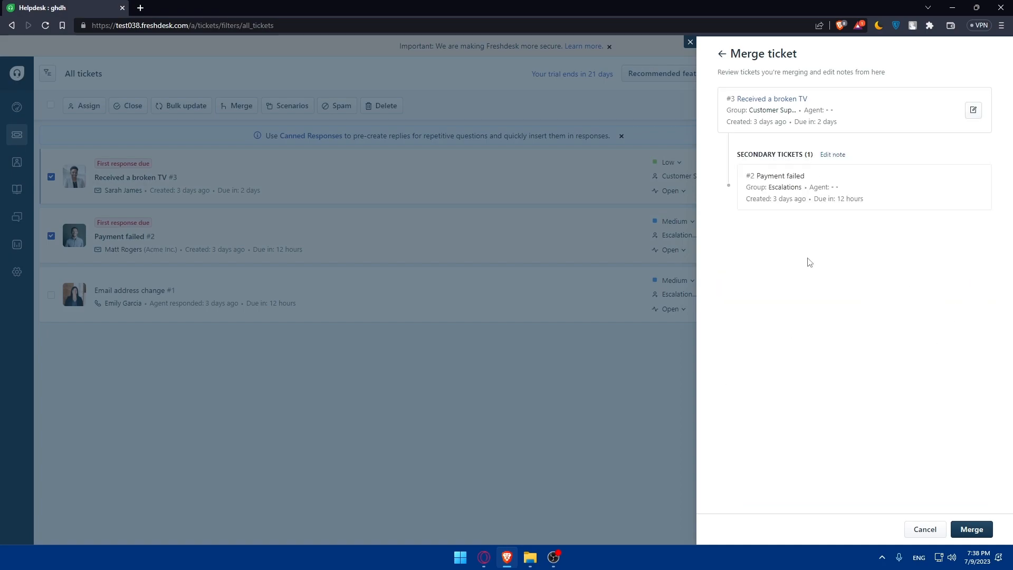
pyautogui.click(971, 529)
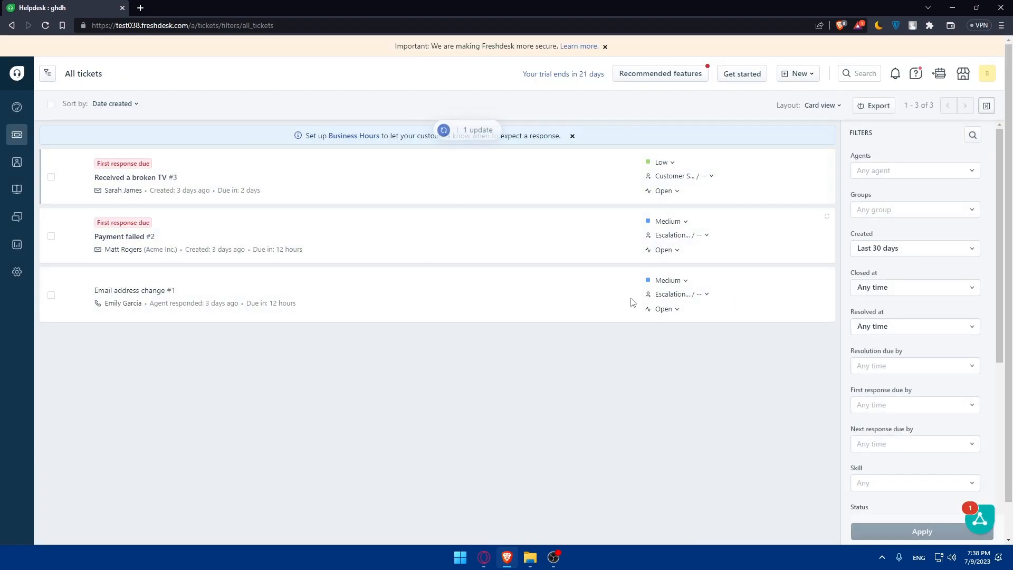
# Reload All tickets to show Payment failed #2 closed, then select Email address change, Payment failed and Received a broken TV.
pyautogui.click(470, 137)
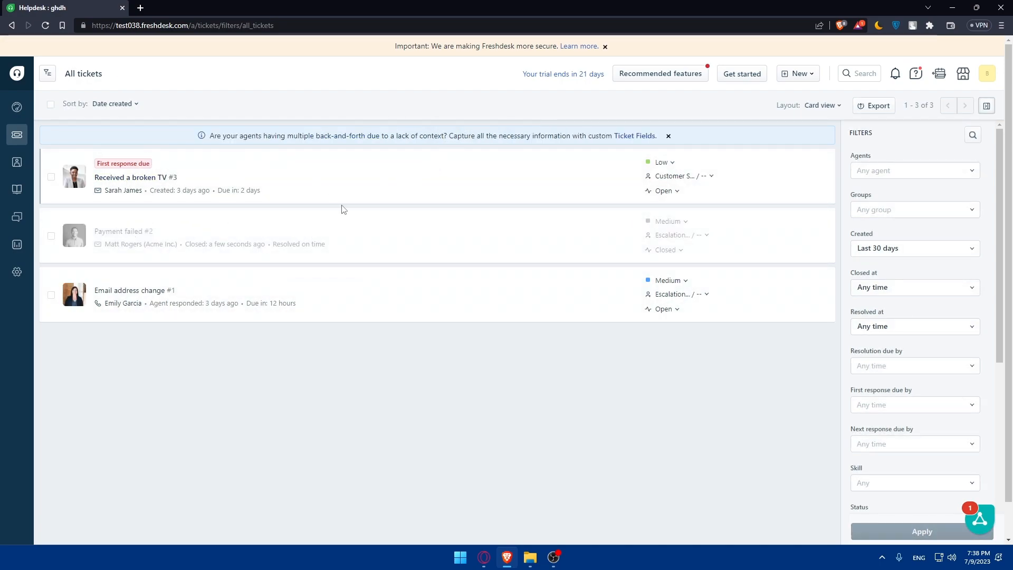
pyautogui.click(131, 177)
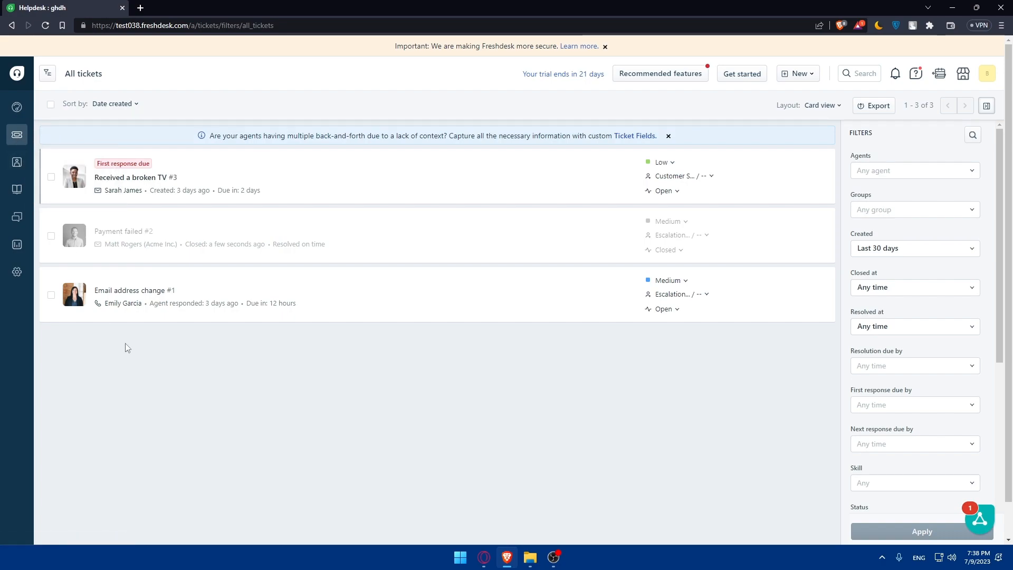
pyautogui.click(51, 294)
pyautogui.click(51, 235)
pyautogui.click(51, 176)
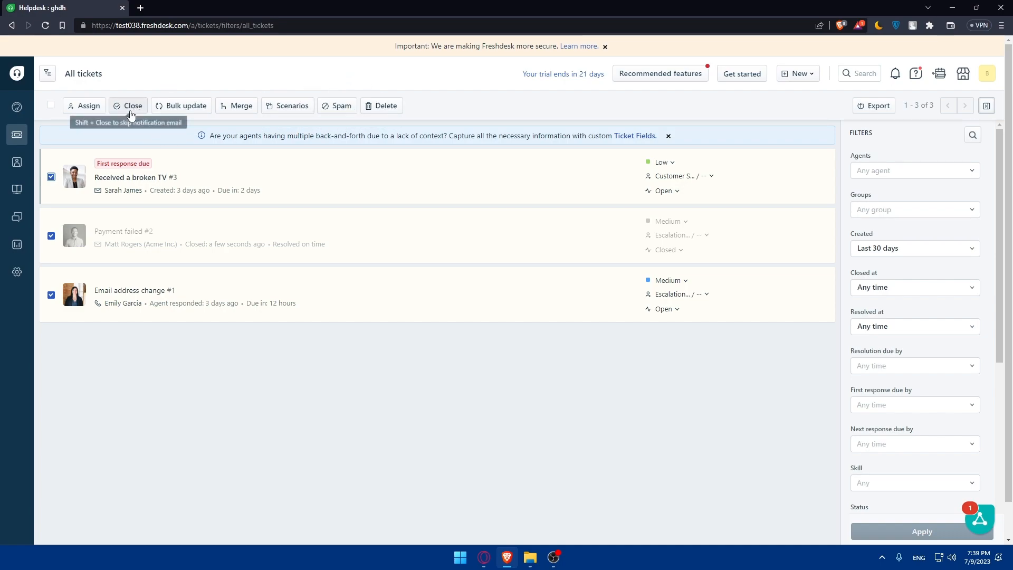
# Go back to the sample dashboard and close the 'Important' security banner.
pyautogui.click(16, 111)
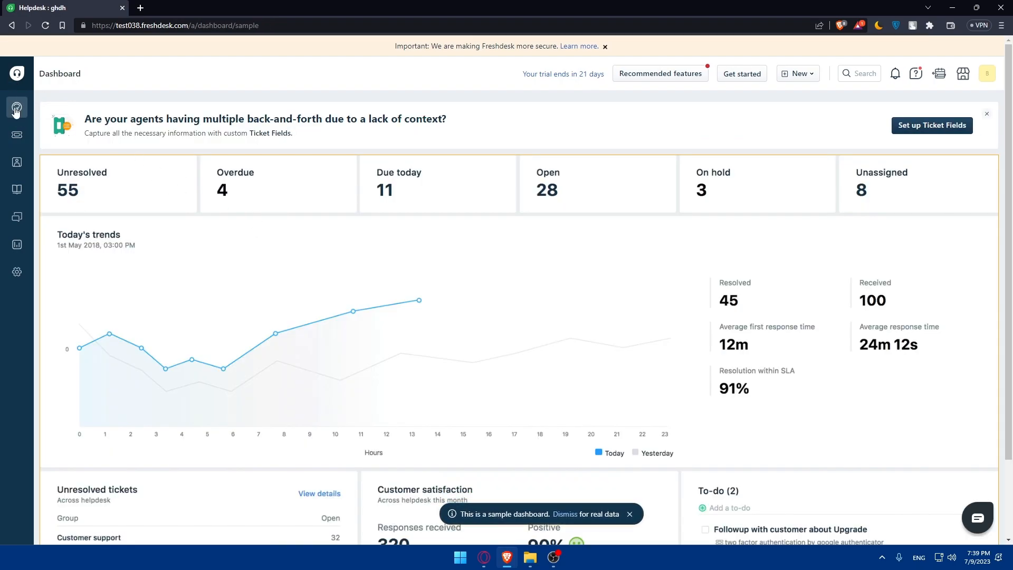
pyautogui.scroll(-2, 355, 244)
pyautogui.scroll(2, 161, 224)
pyautogui.scroll(-2, 577, 231)
pyautogui.scroll(2, 573, 266)
pyautogui.click(605, 47)
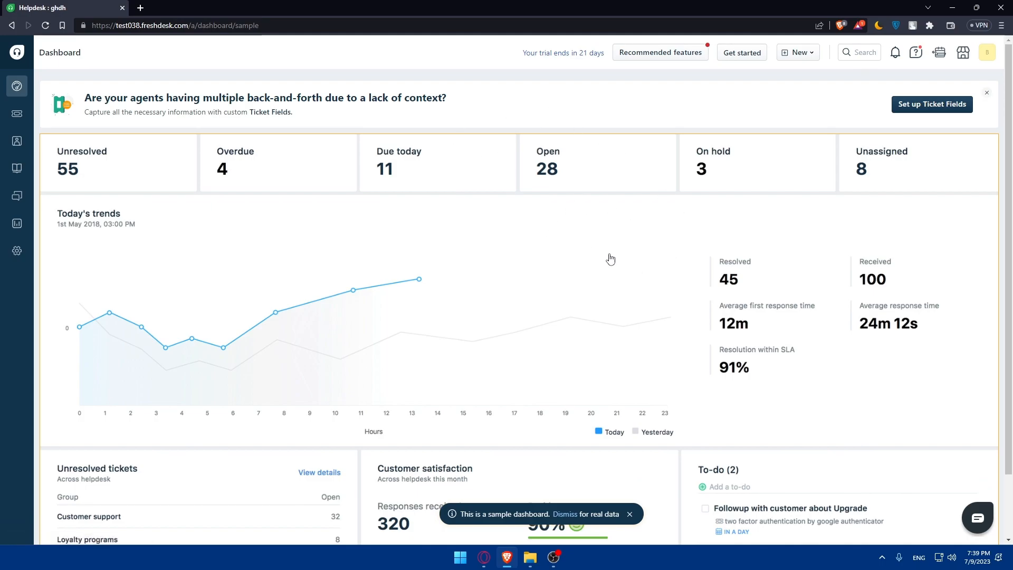